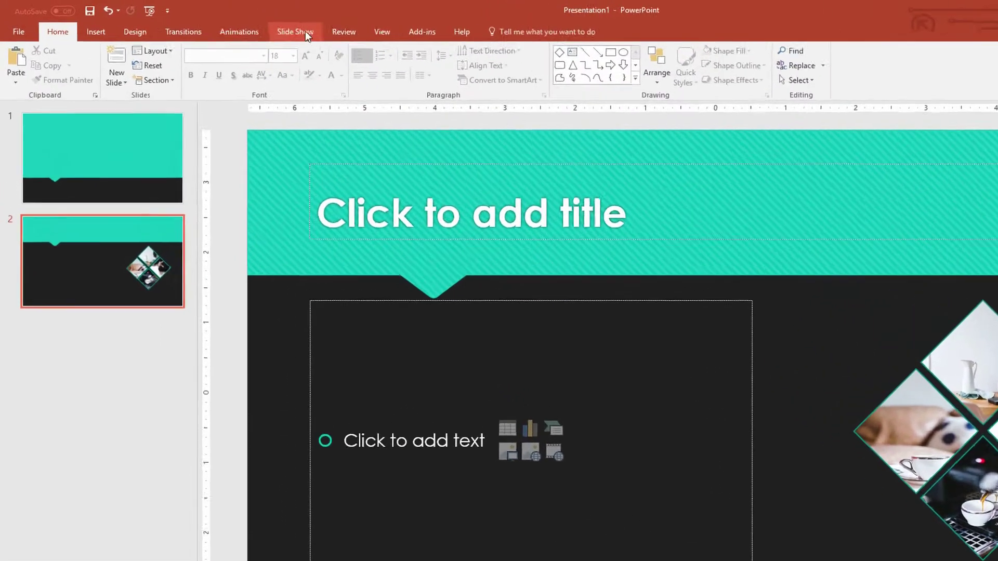
# Switch to Slide Master view and scroll the layout thumbnails up to the top
pyautogui.click(311, 26)
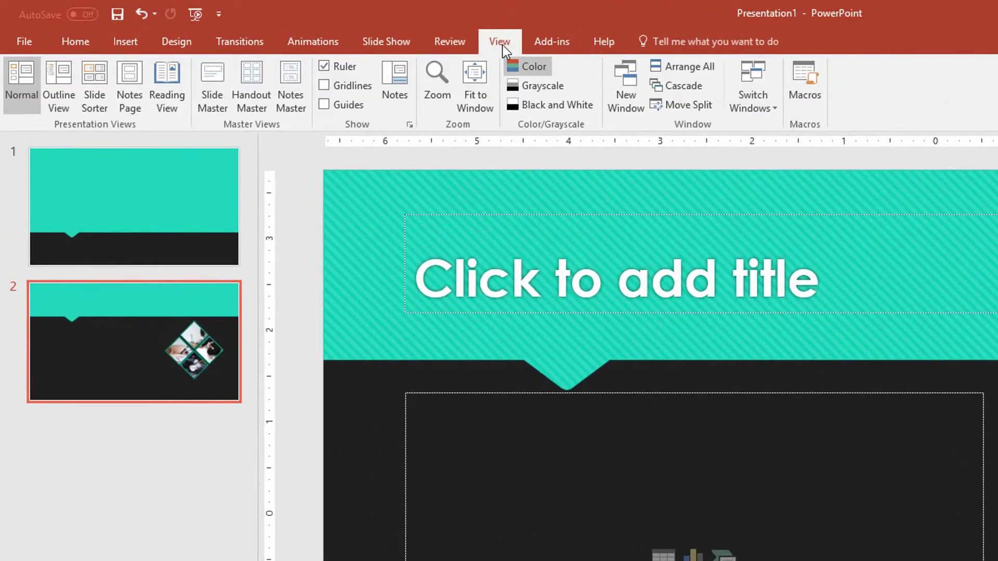
pyautogui.click(217, 108)
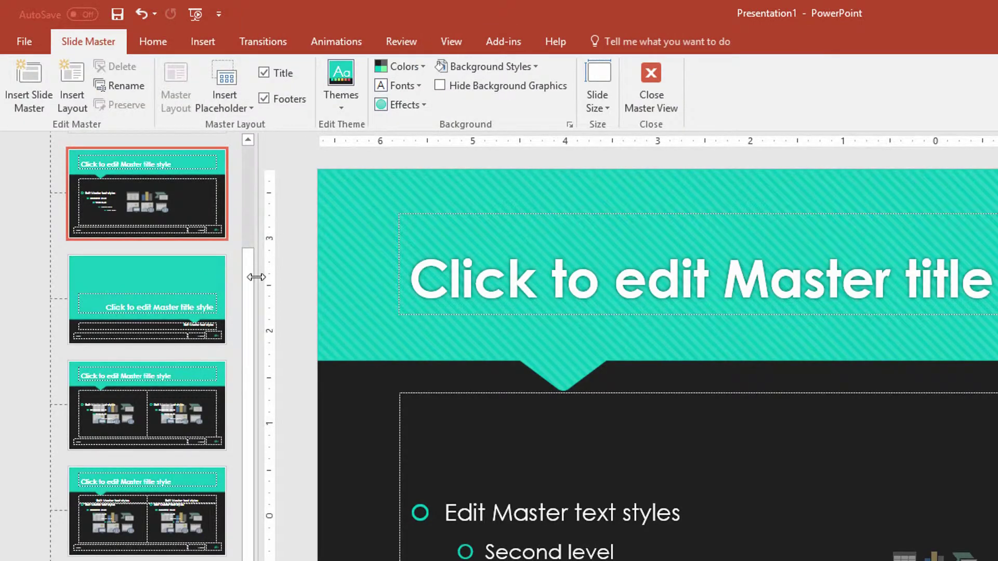
pyautogui.moveTo(249, 285); pyautogui.dragTo(253, 176)
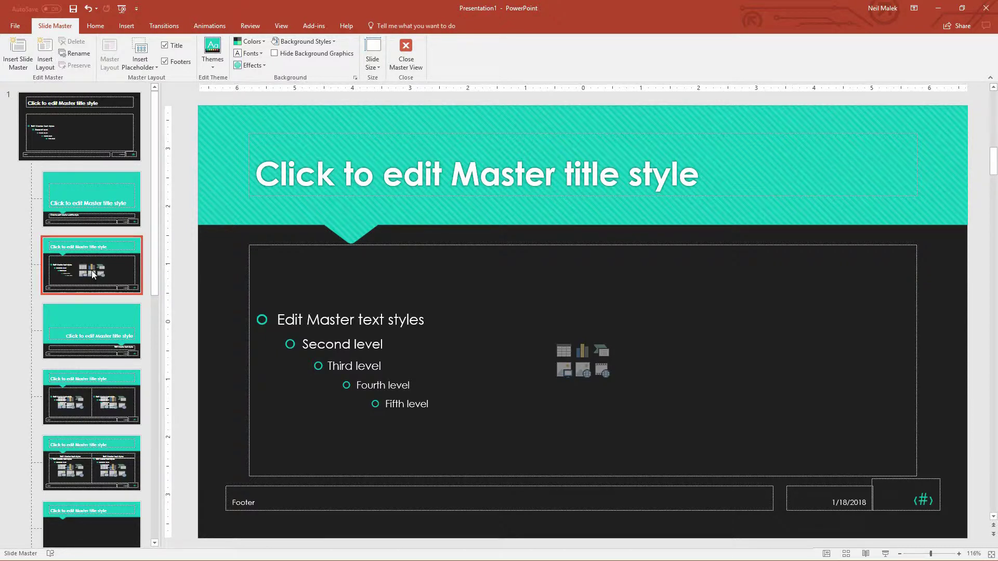
# Duplicate the Title and Content layout and rename the copy 'Content with Diamond Images'
pyautogui.hotkey('ctrl', 'd')
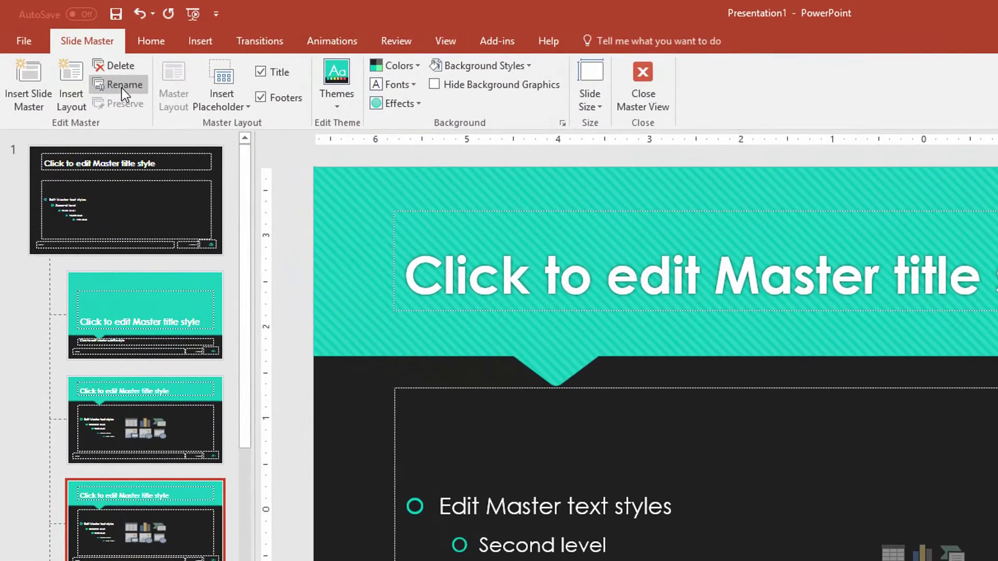
pyautogui.click(122, 88)
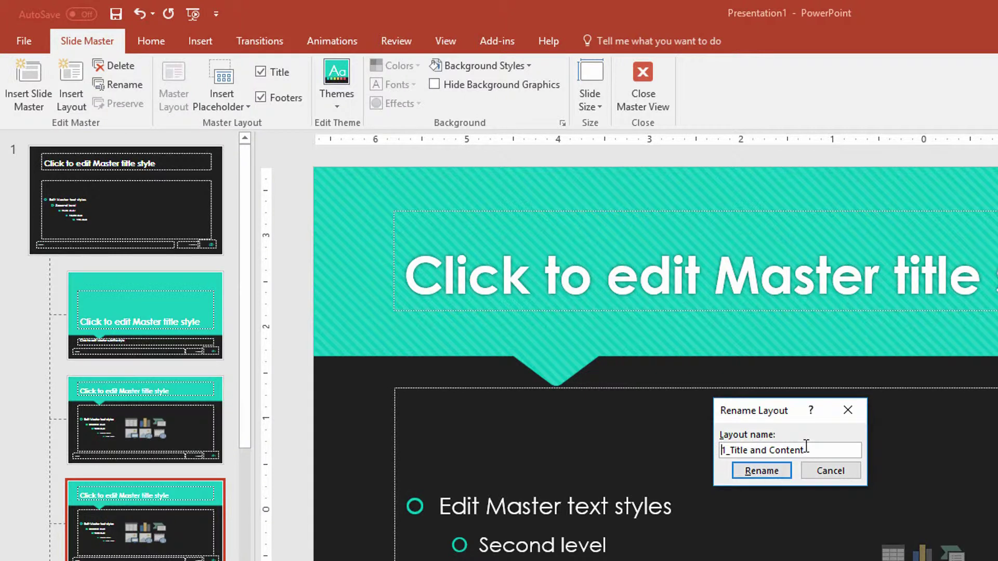
pyautogui.hotkey('ctrl', 'a')
pyautogui.write('C')
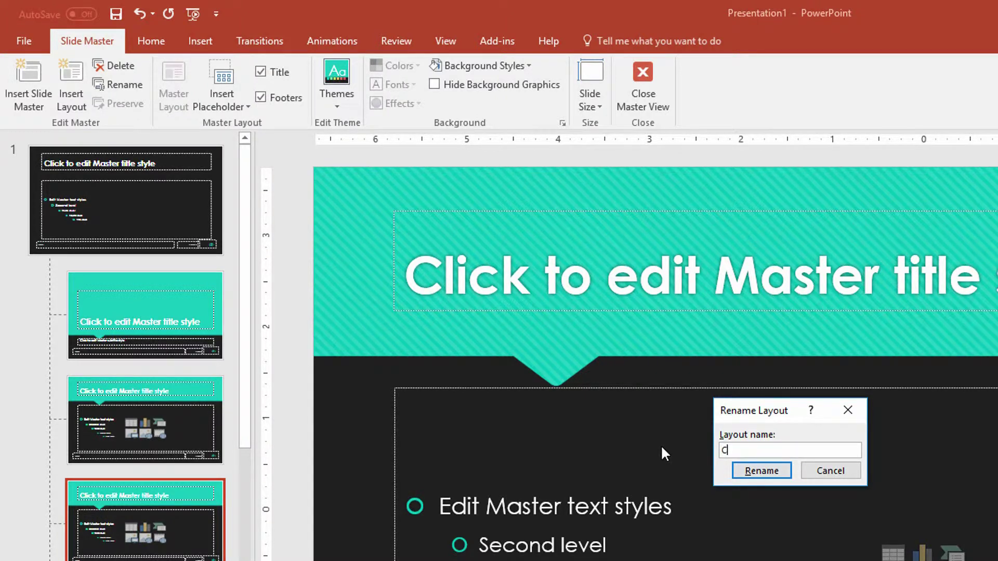
pyautogui.write('ontent with Diamond Images')
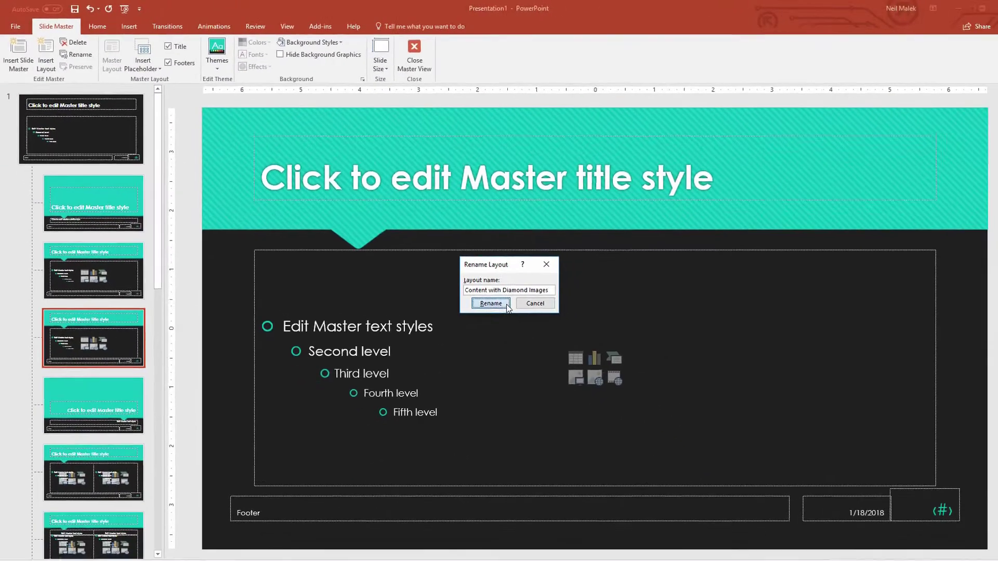
pyautogui.click(762, 470)
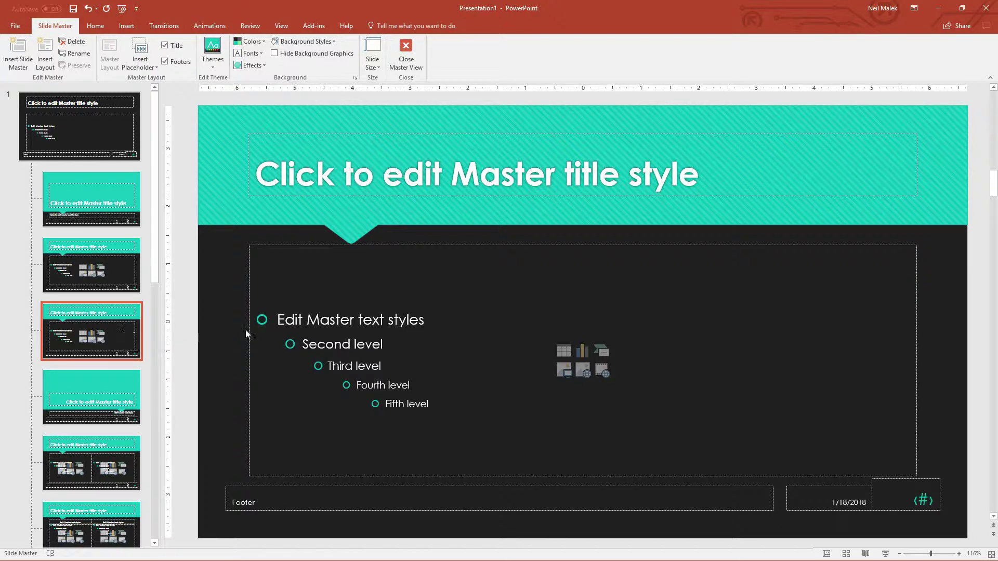
# Drag the content placeholder's right edge to mid-slide so it fills only the left half
pyautogui.click(917, 344)
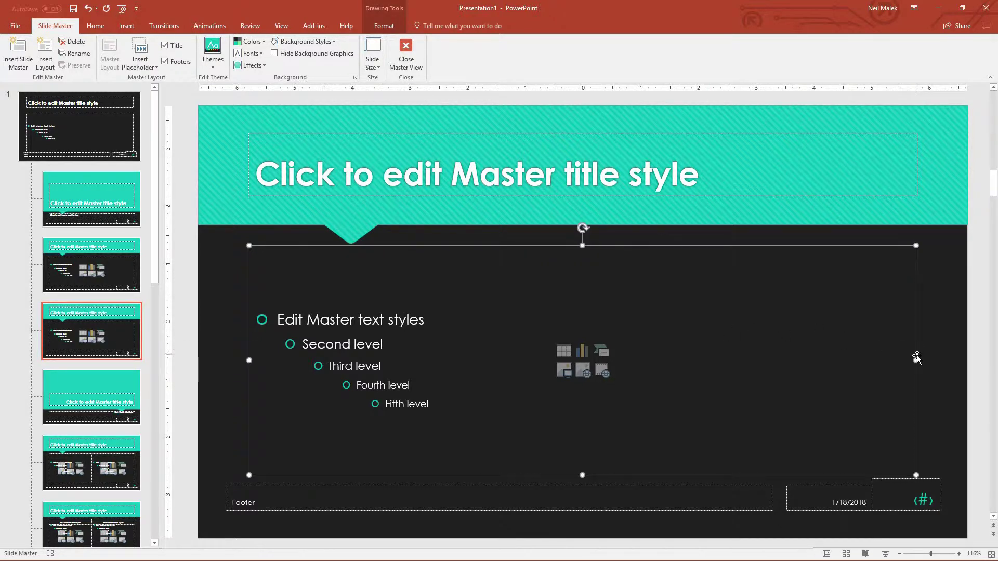
pyautogui.moveTo(918, 360); pyautogui.dragTo(594, 374)
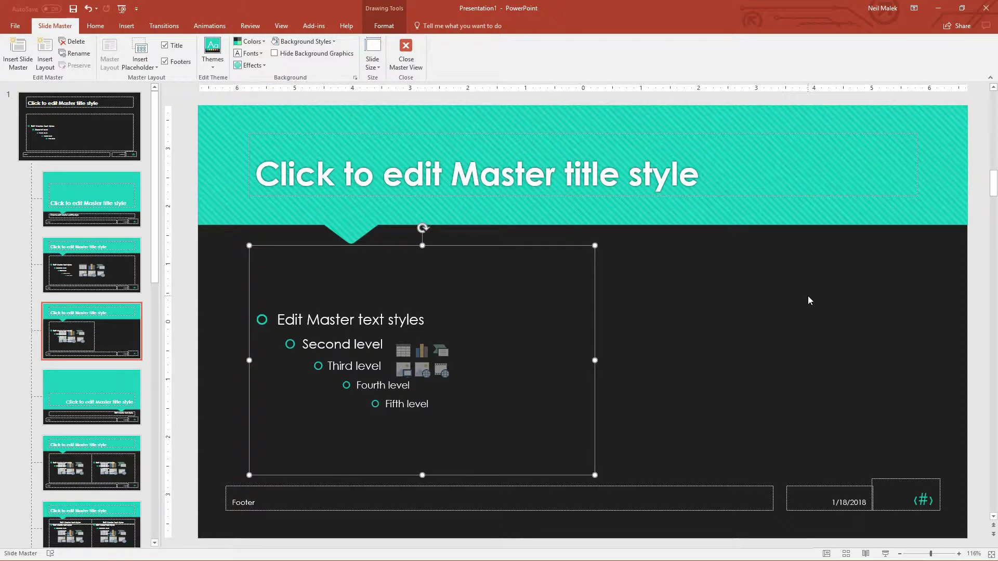
pyautogui.click(808, 297)
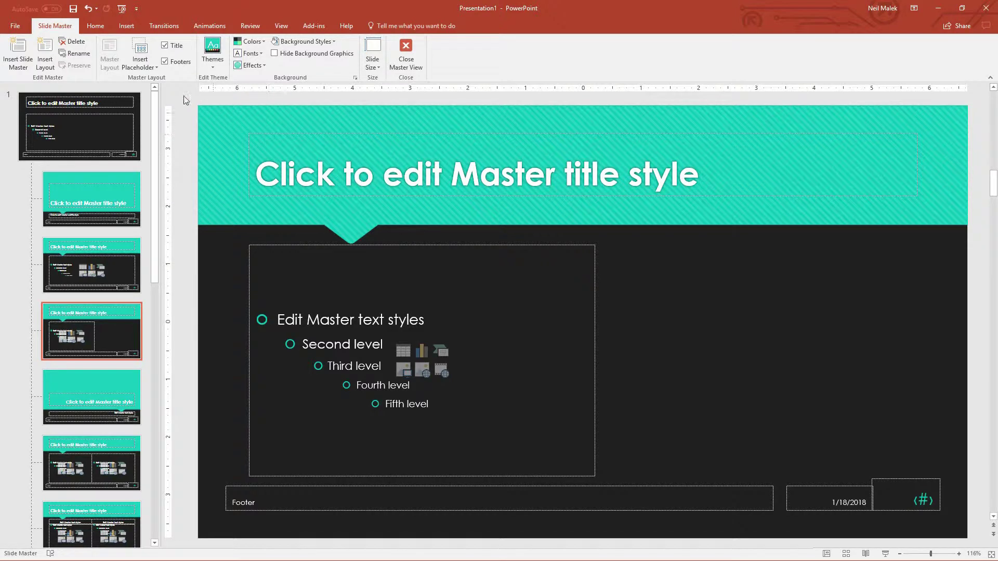
pyautogui.click(145, 68)
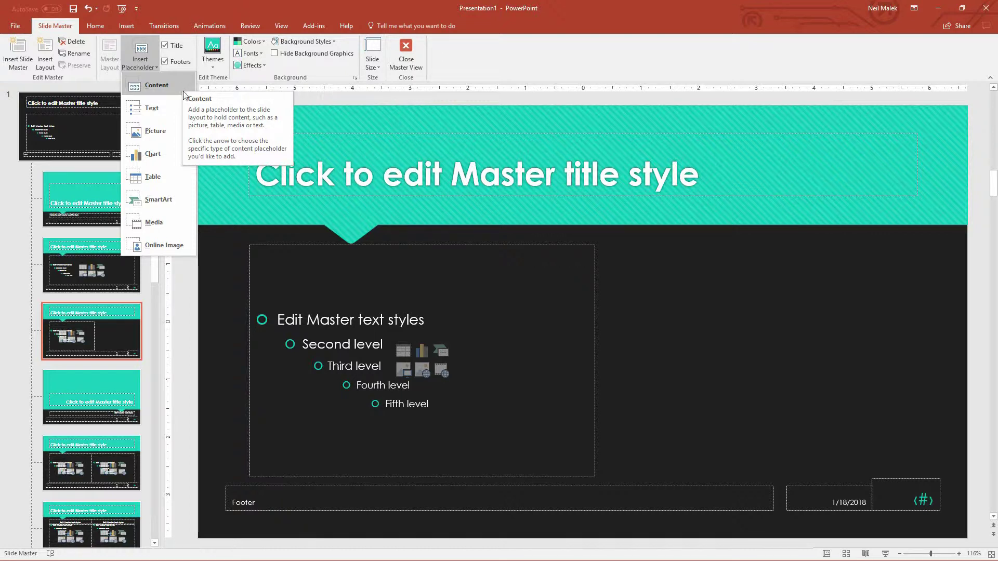
# Draw a picture placeholder on the layout's right side and change its shape to a diamond
pyautogui.click(168, 130)
pyautogui.moveTo(703, 249)
pyautogui.mouseDown()
pyautogui.moveTo(792, 339)
pyautogui.moveTo(788, 318)
pyautogui.mouseUp()
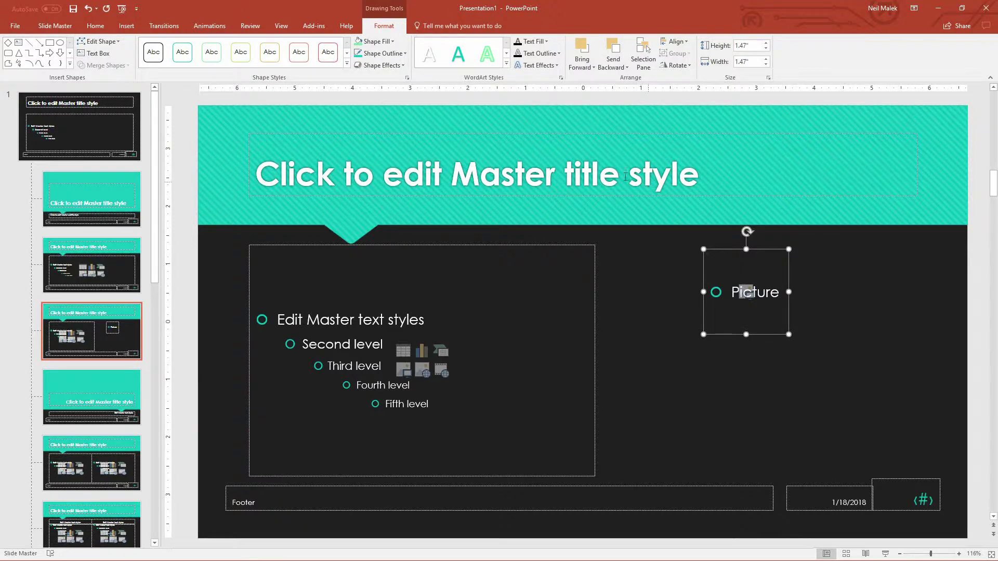
pyautogui.click(119, 48)
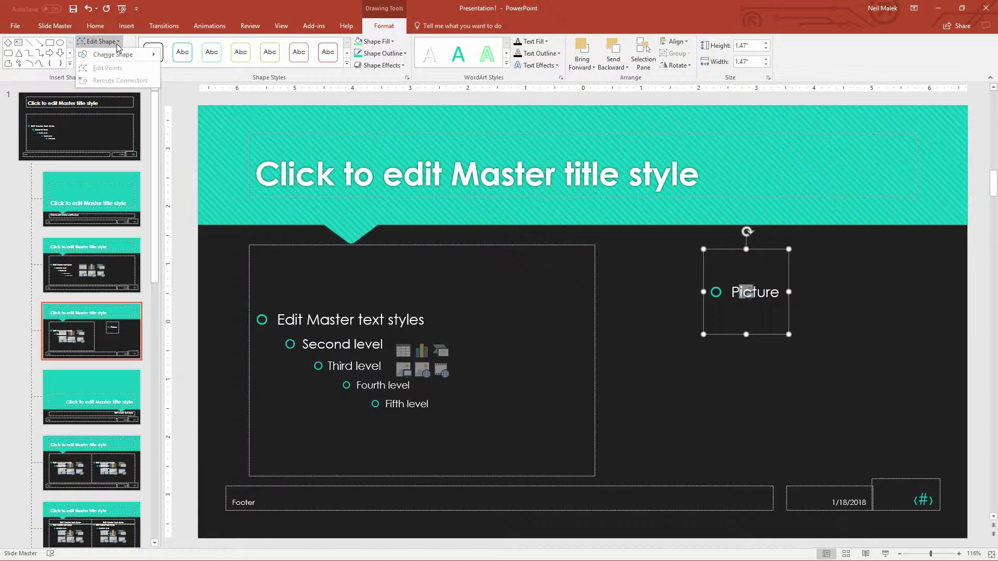
pyautogui.moveTo(120, 56)
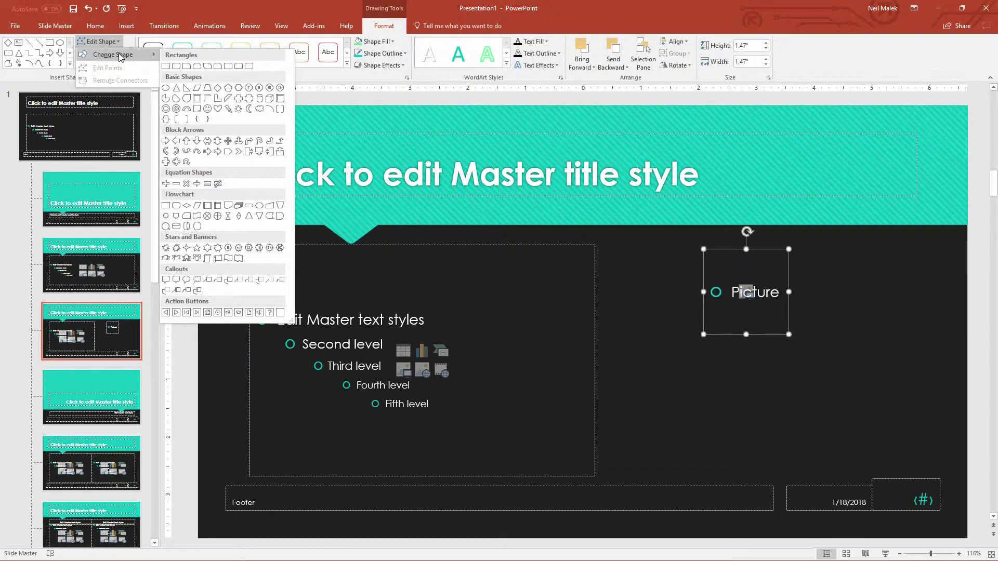
pyautogui.click(217, 89)
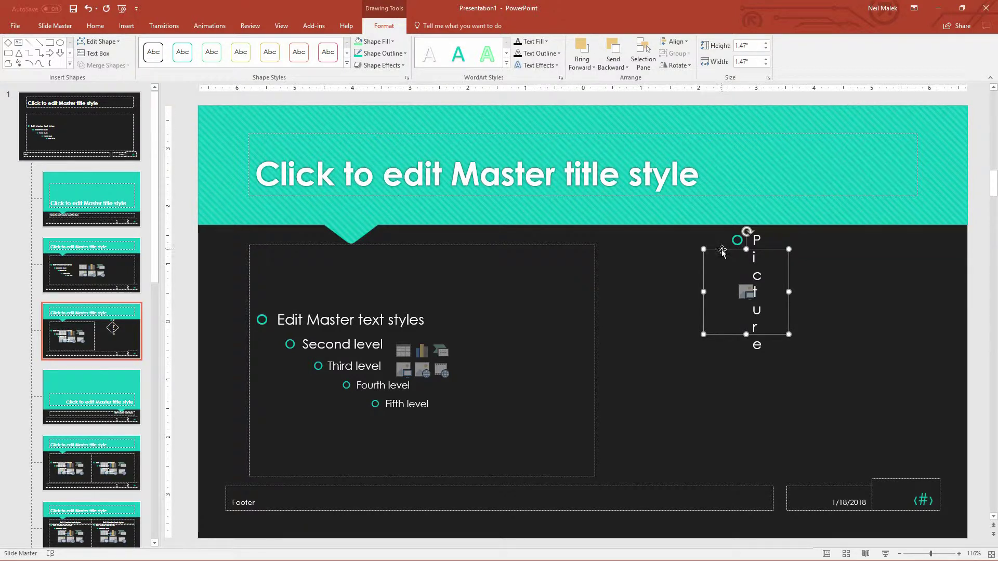
# Copy the diamond placeholder into four diamonds arranged as one larger diamond cluster
pyautogui.hotkey('ctrl', 'd')
pyautogui.moveTo(719, 272); pyautogui.dragTo(653, 367)
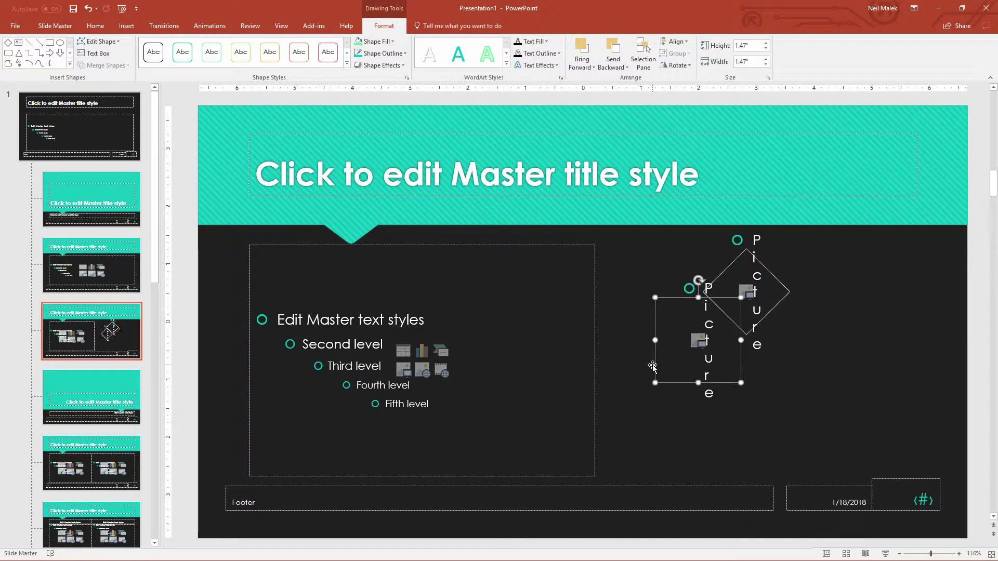
pyautogui.moveTo(680, 296); pyautogui.dragTo(782, 295)
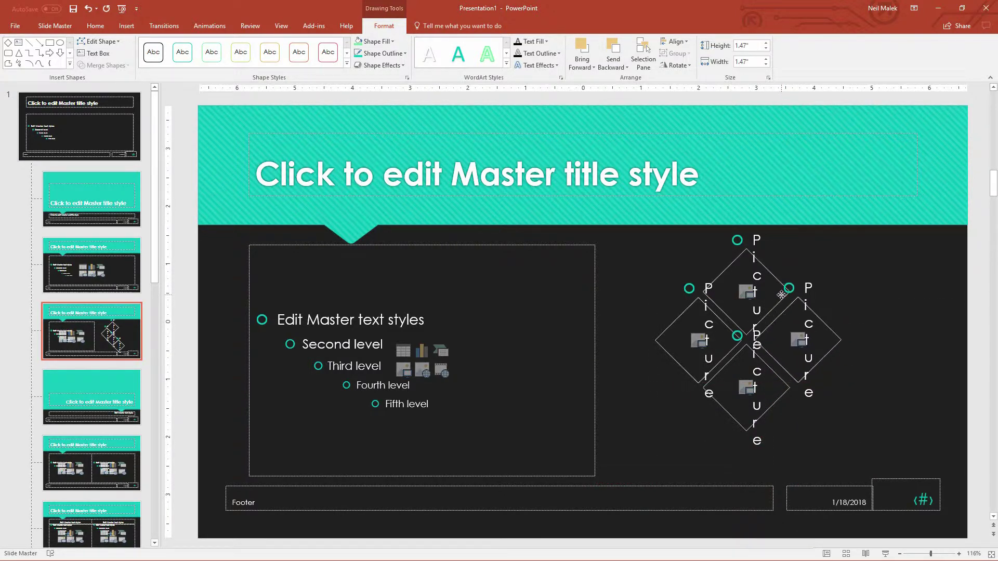
pyautogui.click(913, 400)
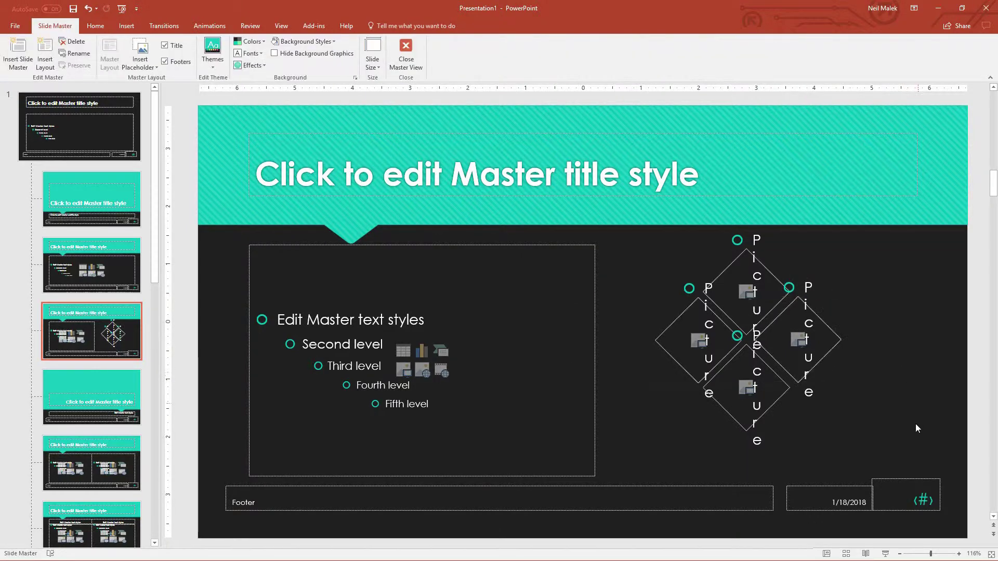
# Align the top and bottom diamonds using smart guides, then close Master View
pyautogui.moveTo(766, 414); pyautogui.dragTo(768, 412)
pyautogui.click(901, 398)
pyautogui.moveTo(765, 266); pyautogui.dragTo(768, 266)
pyautogui.click(913, 360)
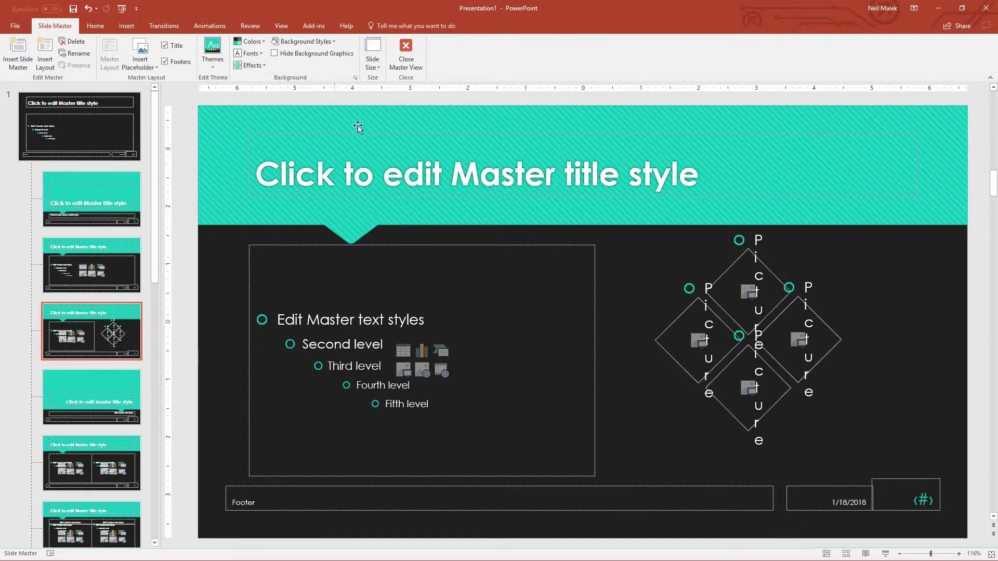
pyautogui.click(406, 54)
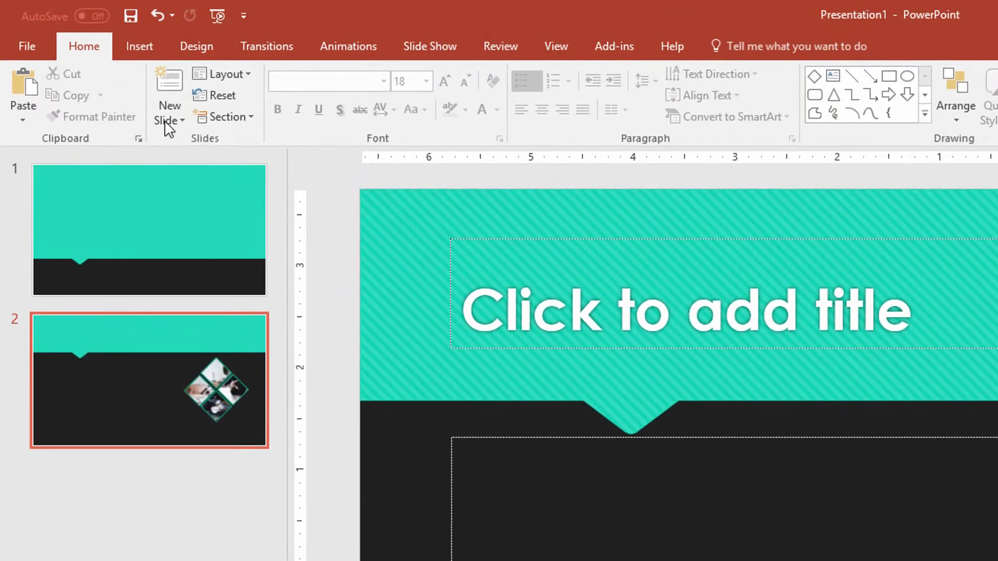
# Add a third slide using the Content with Diamond Images layout
pyautogui.click(92, 66)
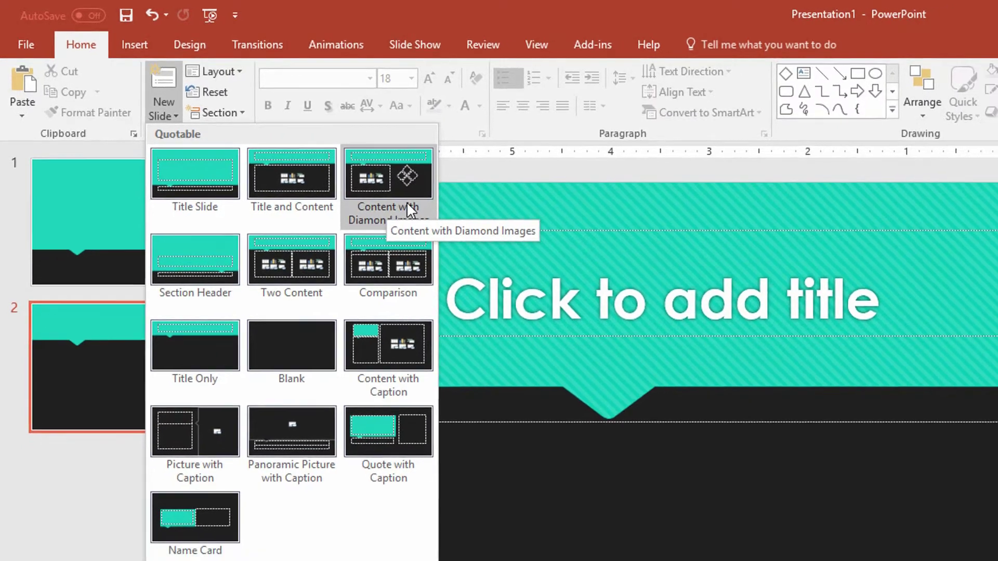
pyautogui.click(416, 210)
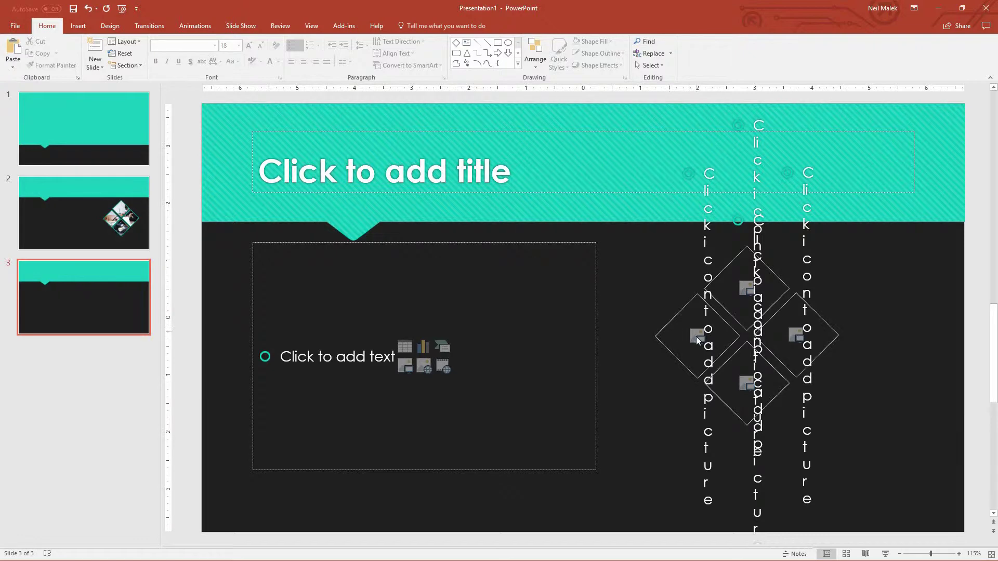
pyautogui.click(697, 337)
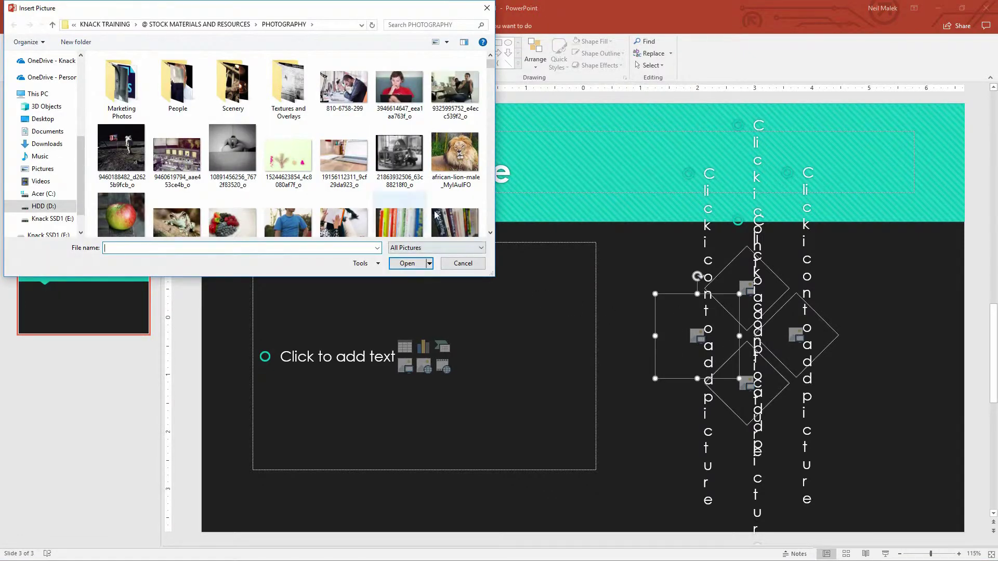
# Fill the diamonds with photos: lion left, books bottom, city001 top, apple right
pyautogui.doubleClick(462, 162)
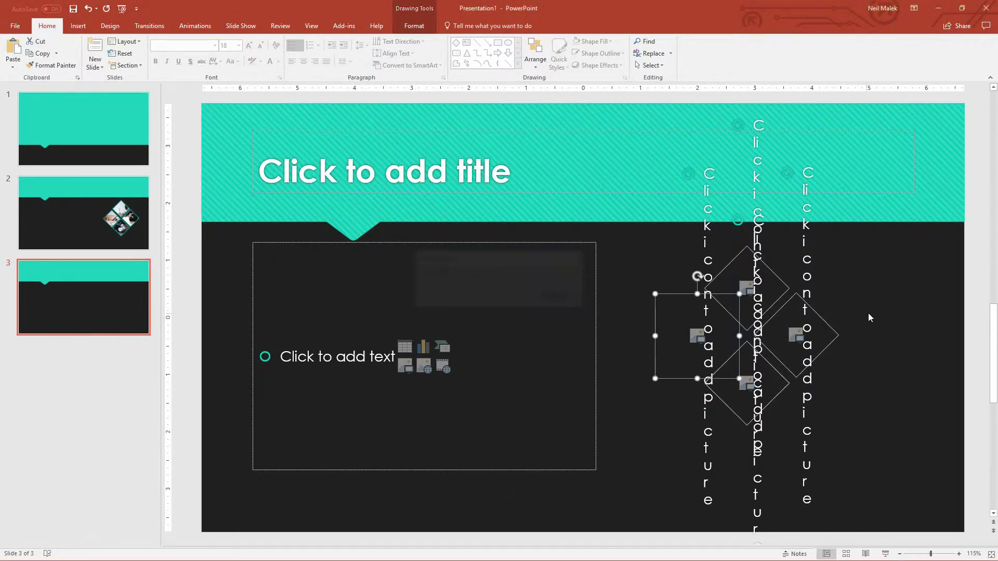
pyautogui.click(744, 384)
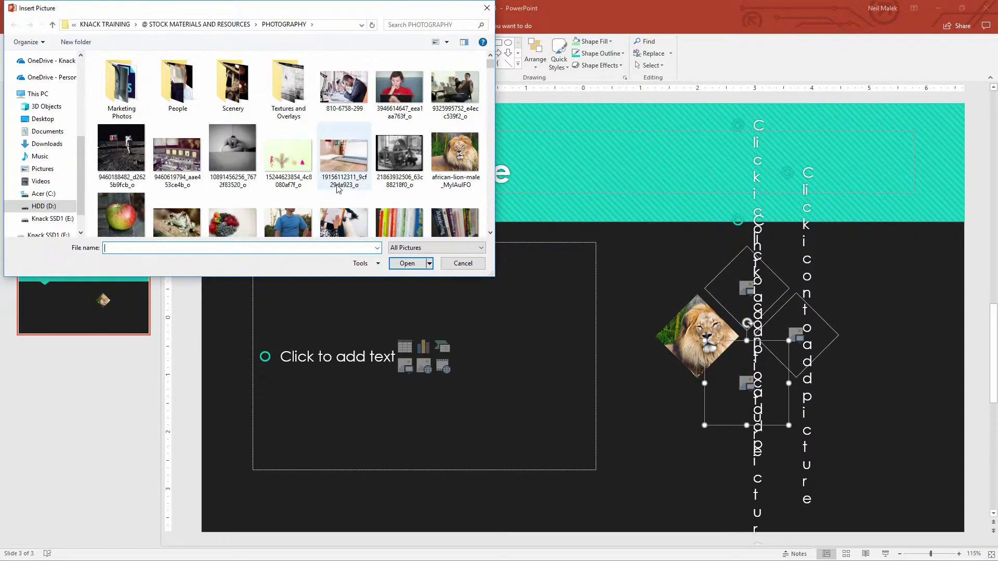
pyautogui.doubleClick(404, 224)
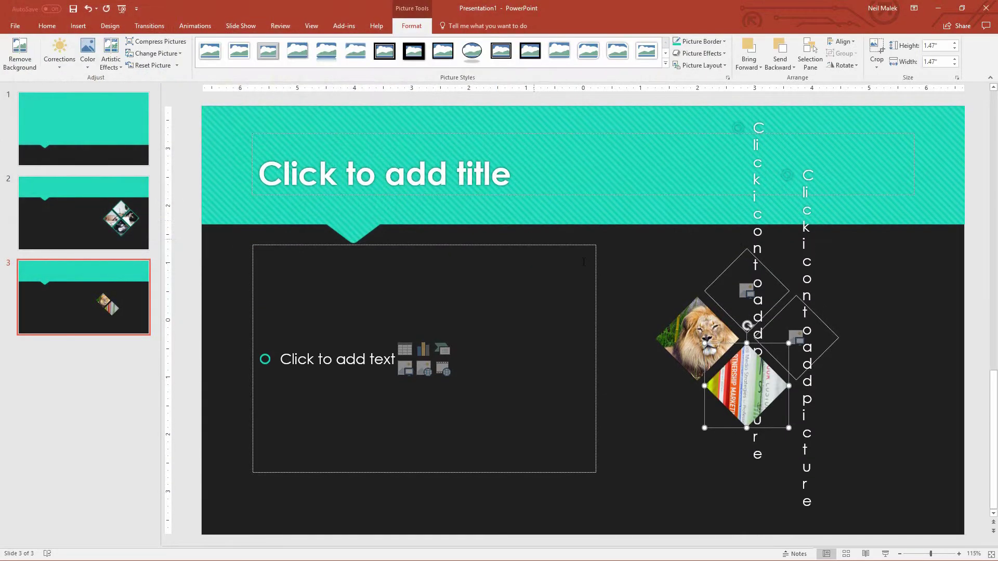
pyautogui.click(746, 291)
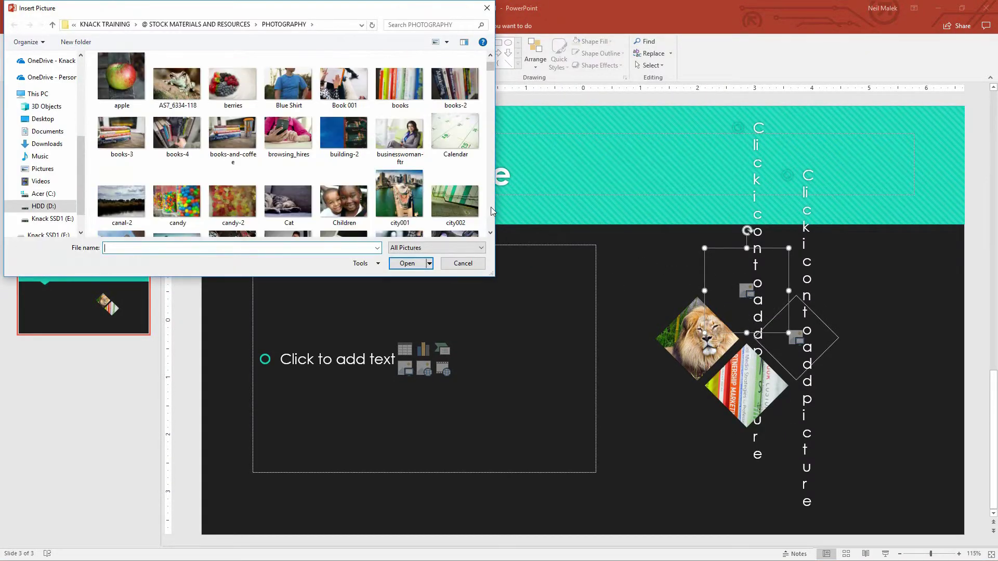
pyautogui.doubleClick(399, 205)
pyautogui.click(829, 331)
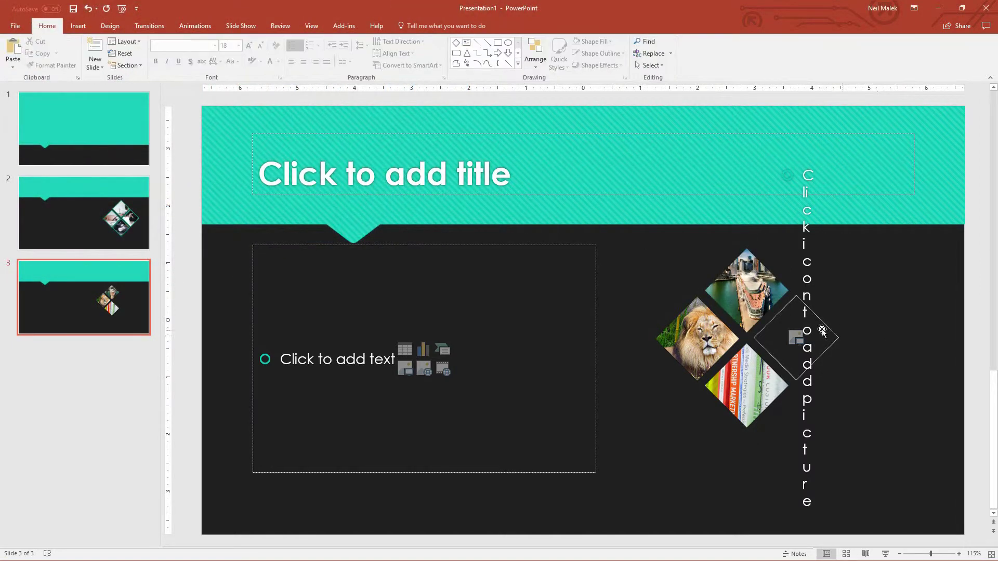
pyautogui.click(797, 338)
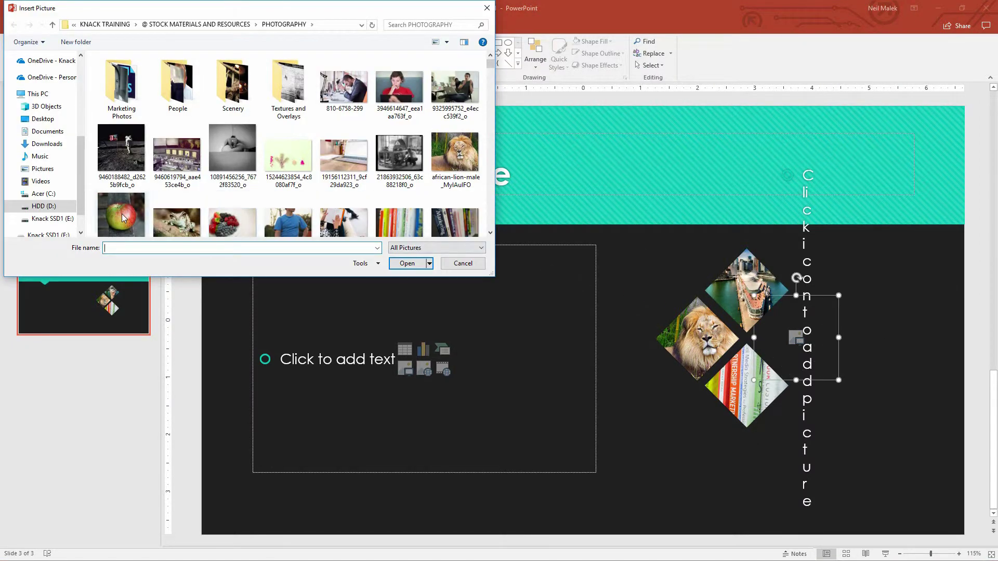
pyautogui.doubleClick(123, 218)
pyautogui.click(858, 392)
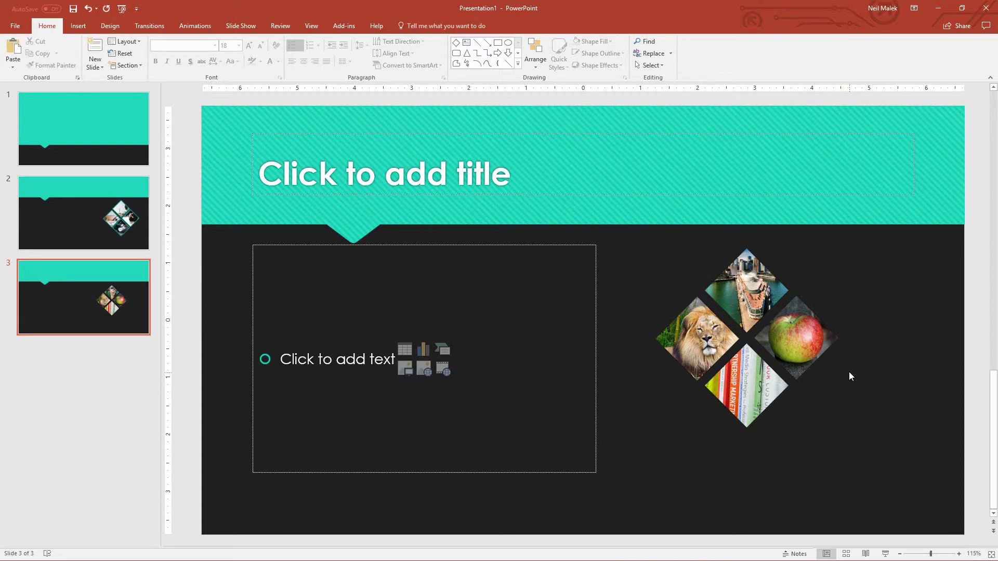
# Open the New Slide layouts list
pyautogui.click(95, 65)
pyautogui.click(95, 65)
pyautogui.click(95, 66)
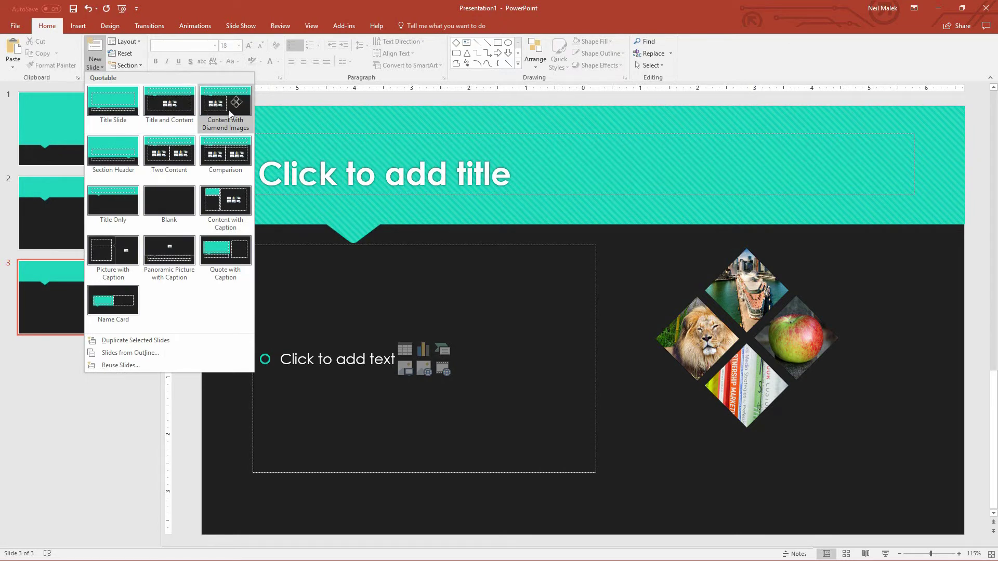